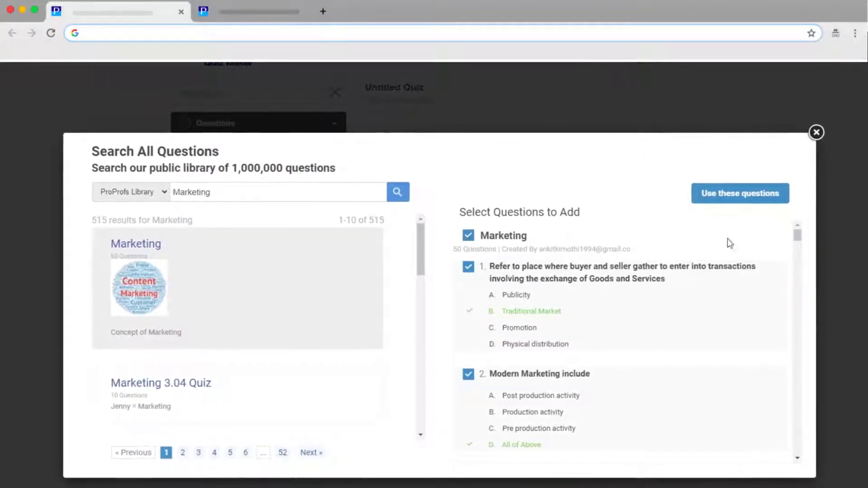
Browse the question and assessment libraries, then open the Market Research Quiz for editing.
left_click_drag(797, 235, 804, 321)
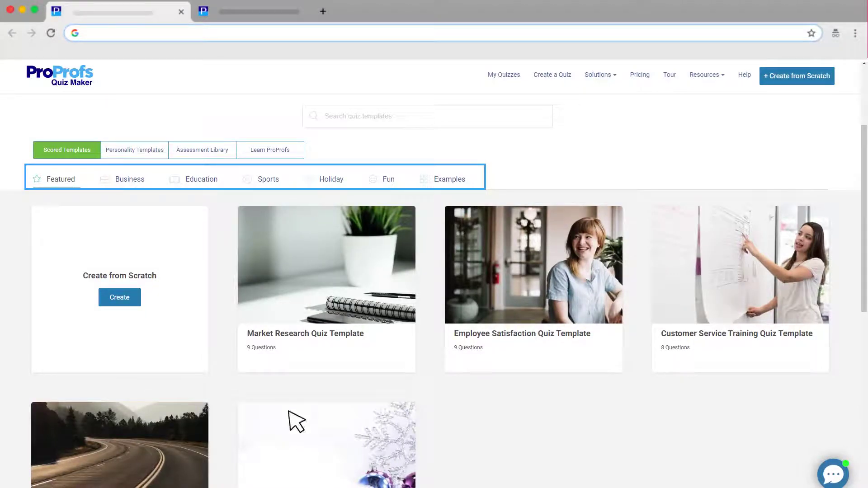
left_click(198, 152)
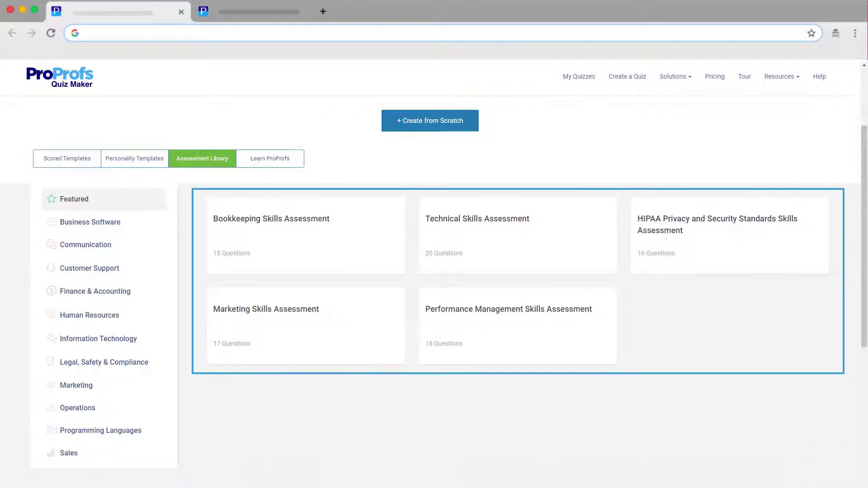
left_click(475, 242)
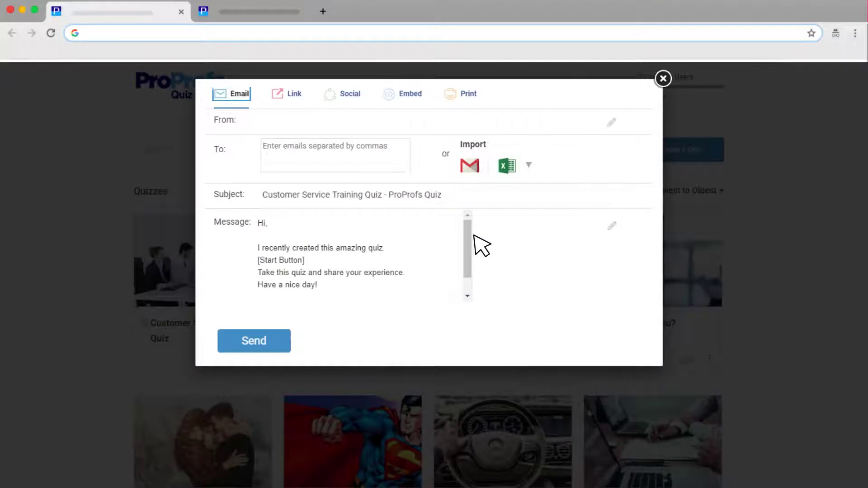
View the quiz's embed code and its social network sharing options.
left_click(412, 95)
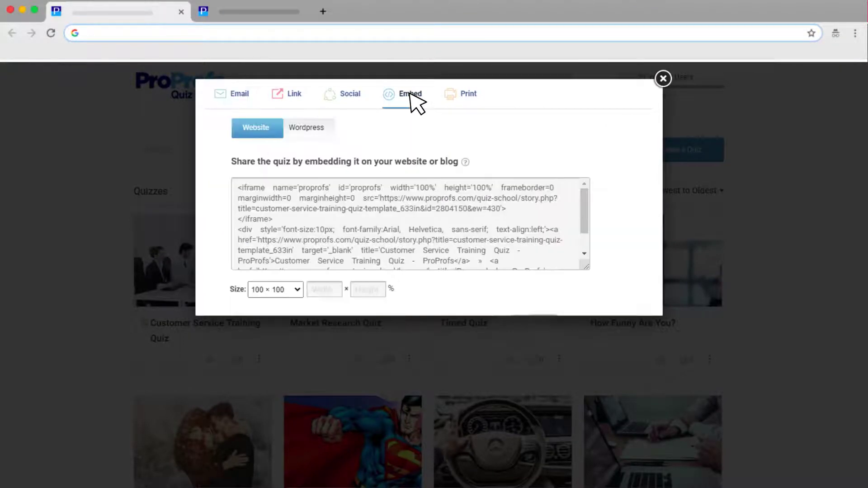
left_click(351, 95)
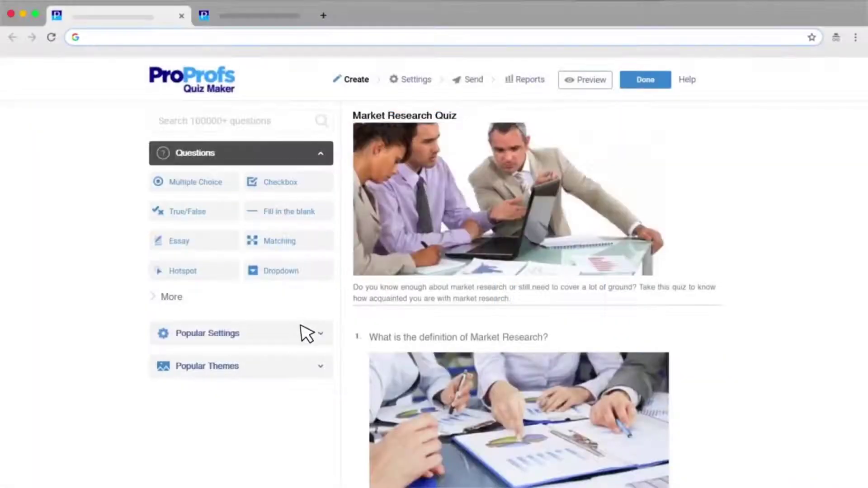
Show the Scoring settings under Popular Settings, then scroll through a taker's answer report.
left_click(304, 333)
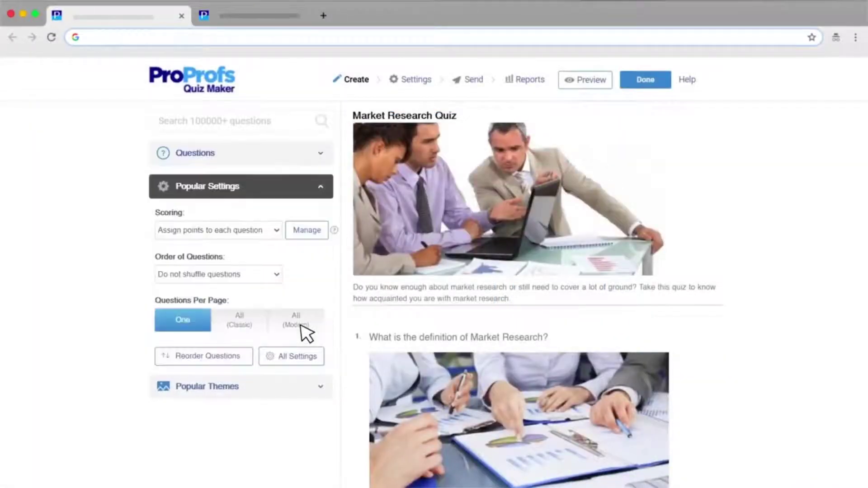
left_click(308, 231)
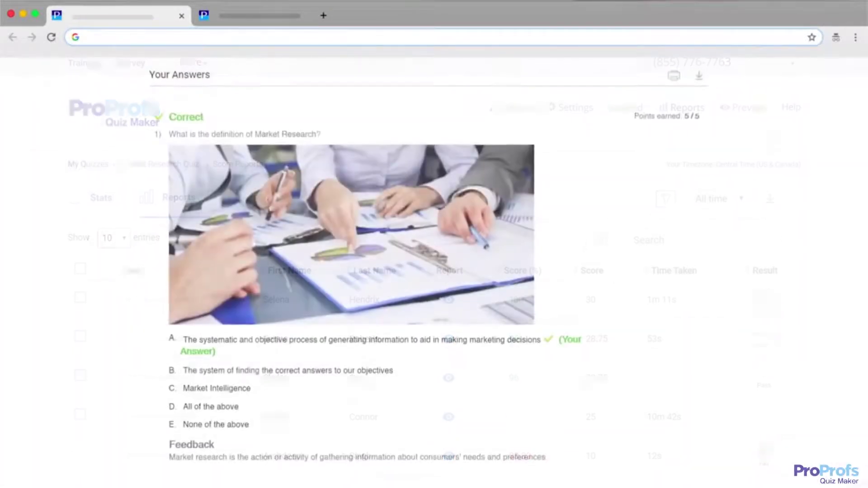
scroll(429, 259, "down", 4)
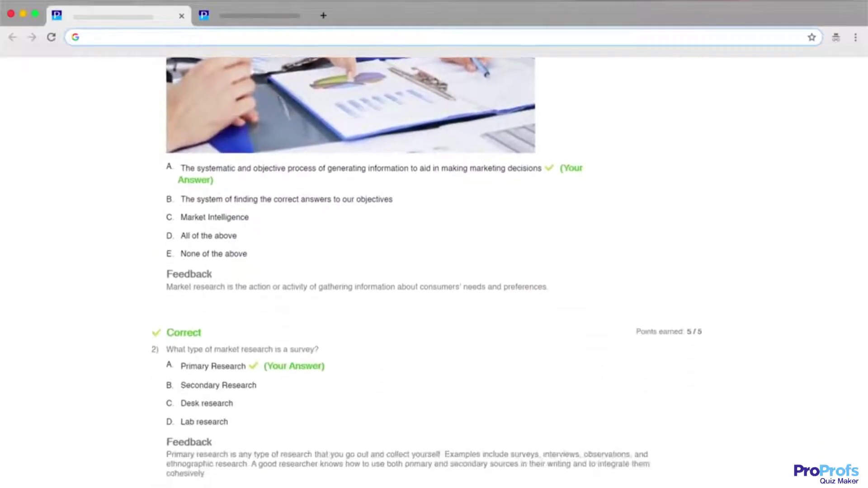
scroll(429, 259, "down", 4)
scroll(429, 259, "down", 3)
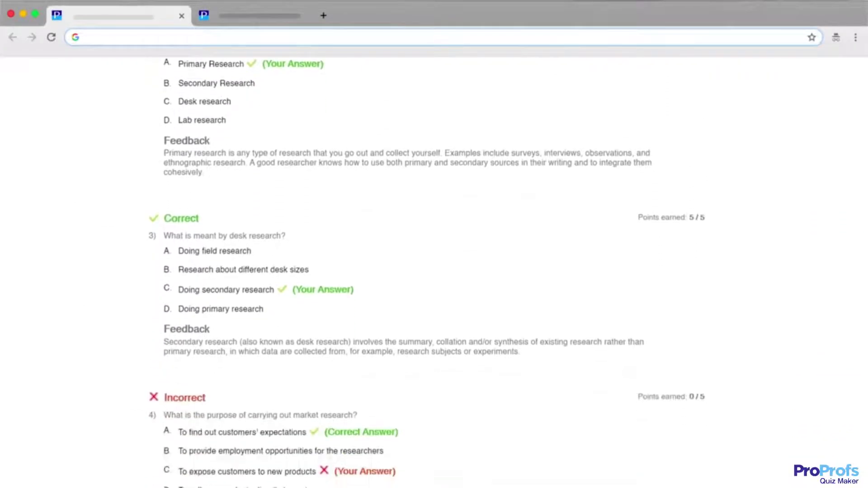
scroll(428, 259, "down", 2)
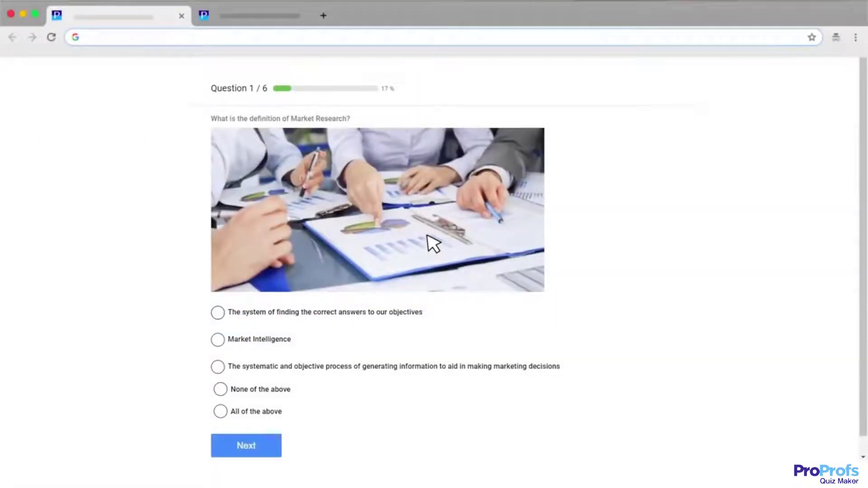
Set the quiz to include three questions drawn from the marketing tag.
left_click(261, 18)
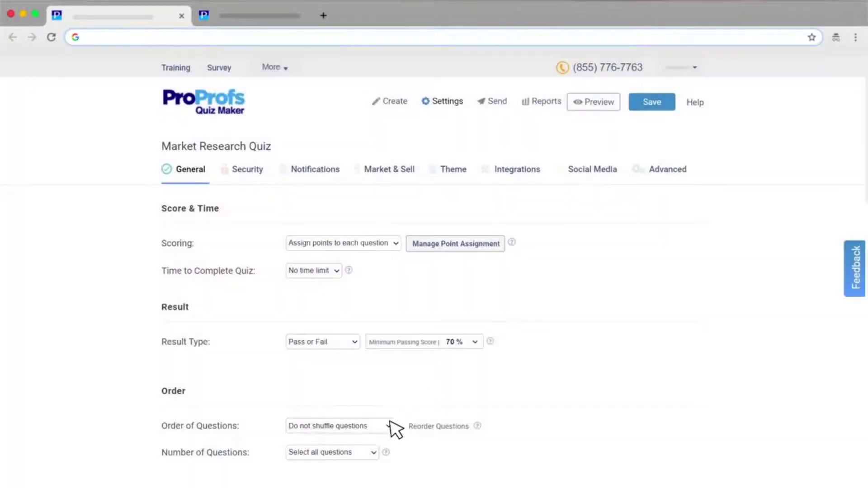
left_click(388, 426)
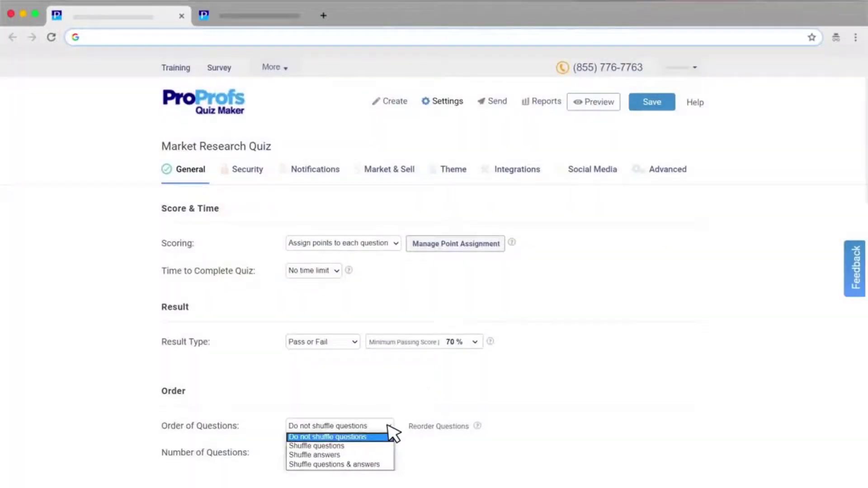
left_click(370, 447)
scroll(375, 452, "down", 3)
left_click(374, 317)
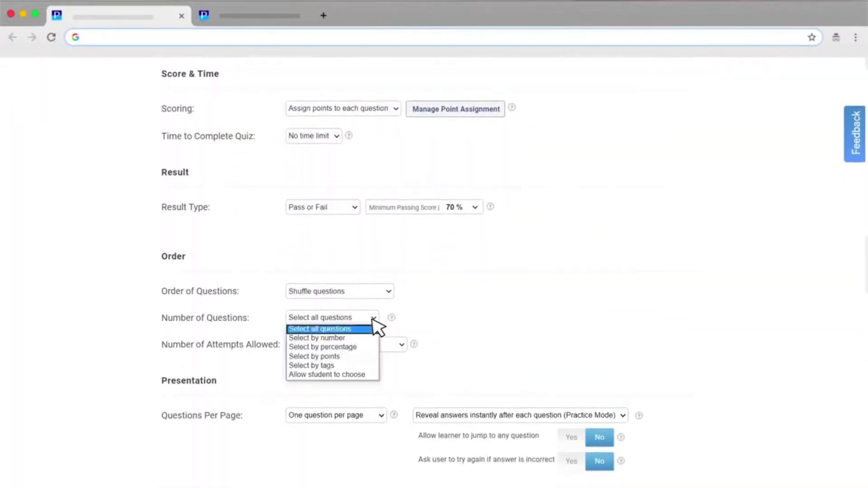
left_click(354, 365)
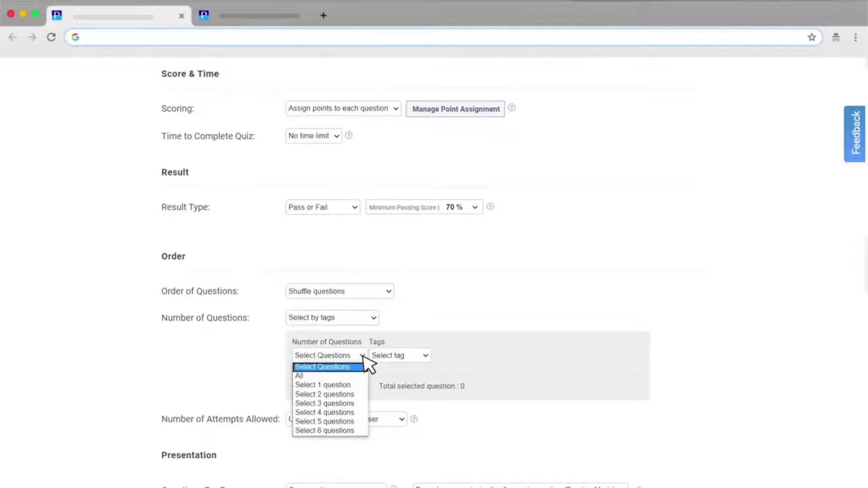
left_click(345, 403)
left_click(414, 357)
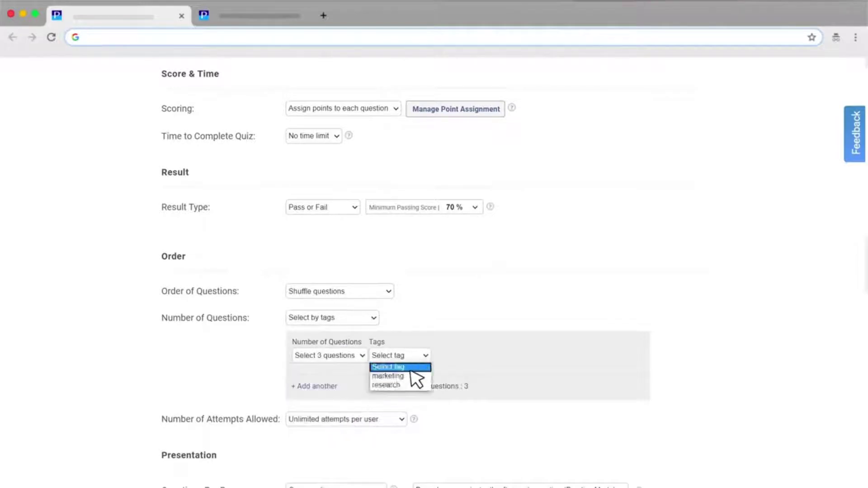
left_click(407, 375)
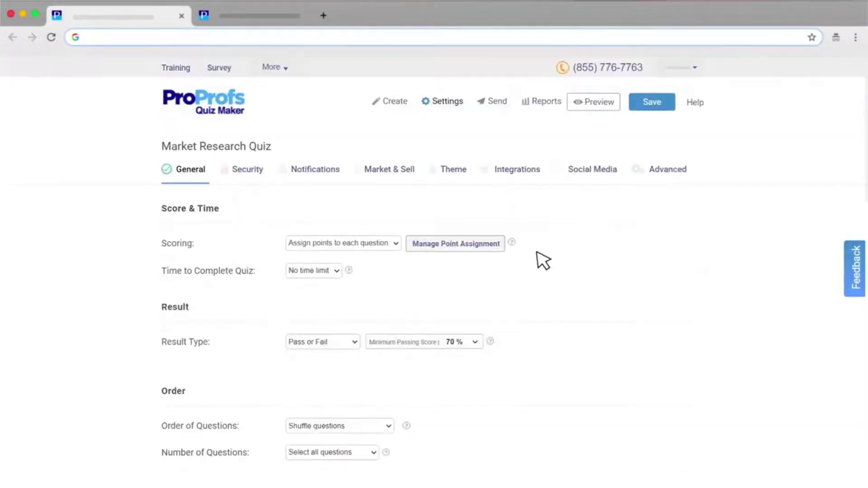
Set Order of Questions to Shuffle answers and Security's Disable tab to Yes.
left_click(387, 425)
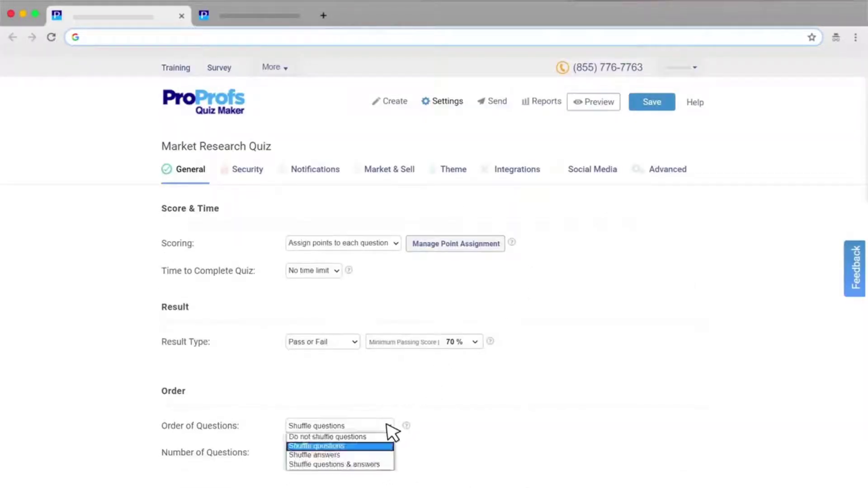
left_click(372, 455)
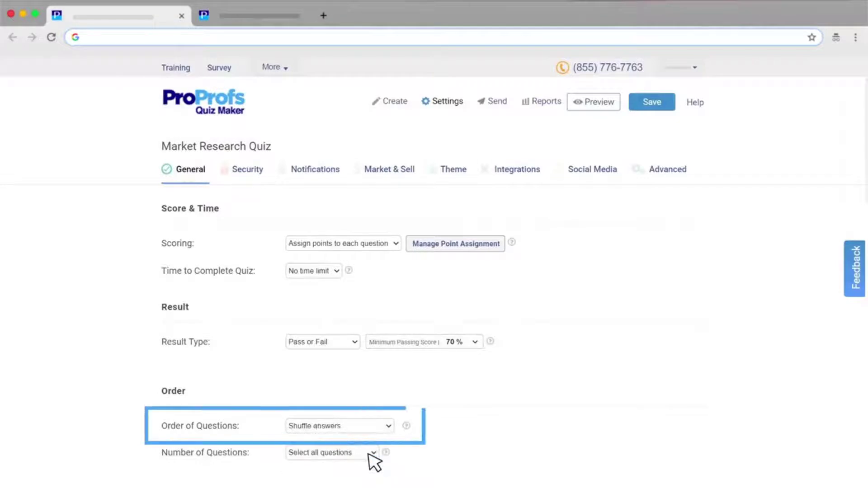
left_click(246, 172)
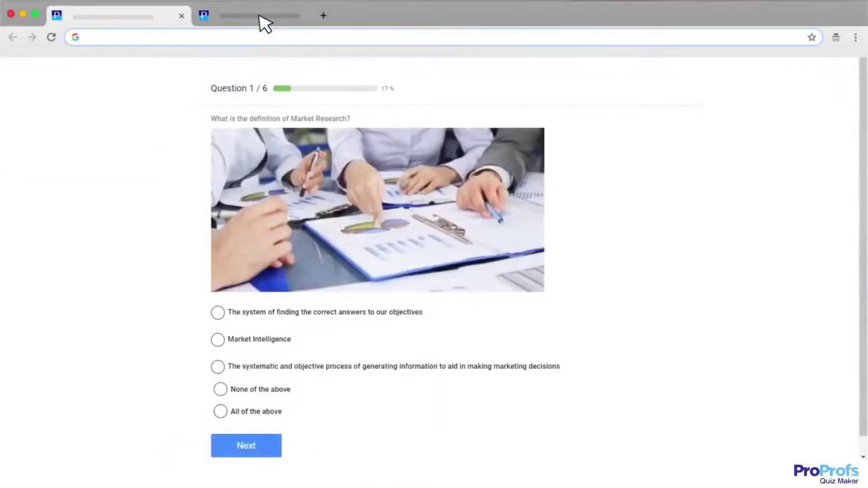
left_click(261, 16)
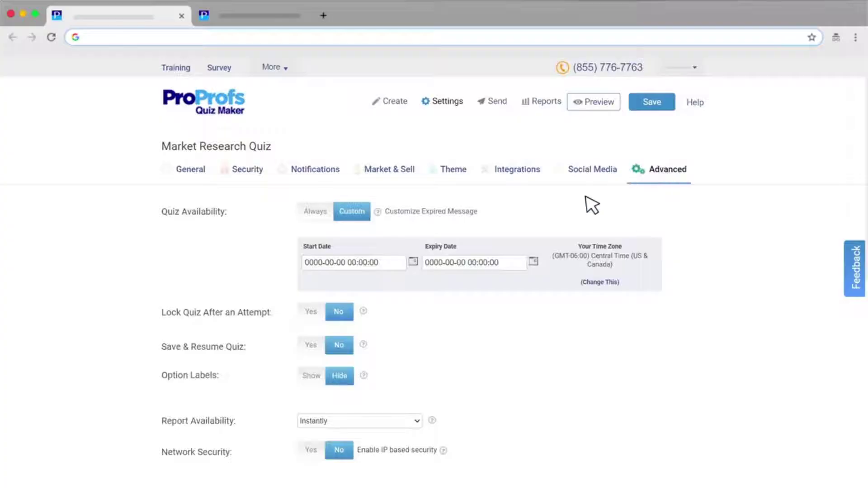
Make the quiz available 2020-06-30 to 2020-07-04; answer 'expensive and time consuming' on the final question.
left_click(413, 261)
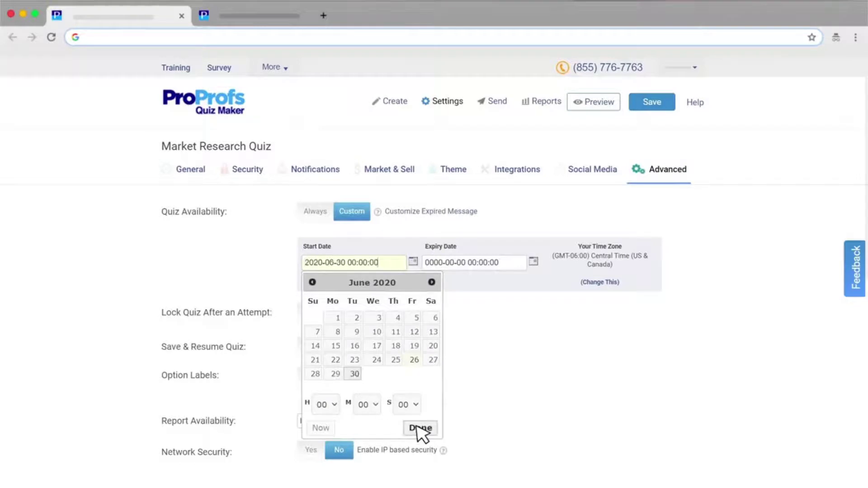
left_click(419, 428)
left_click(534, 262)
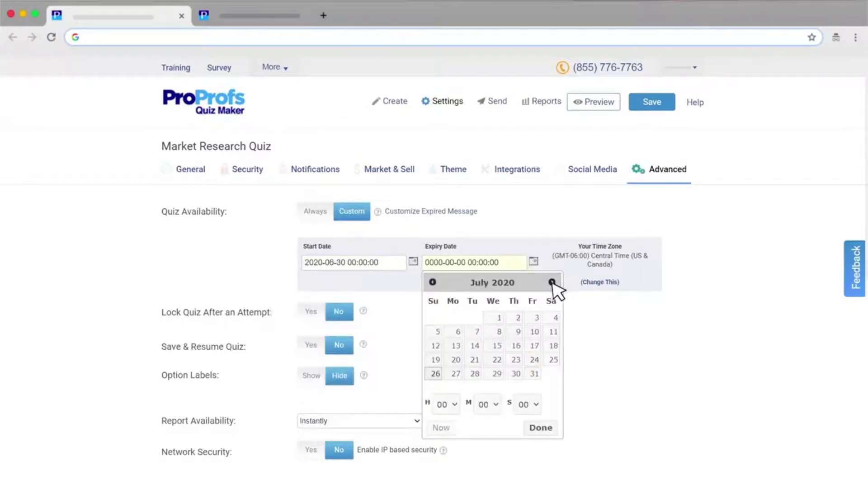
left_click(540, 429)
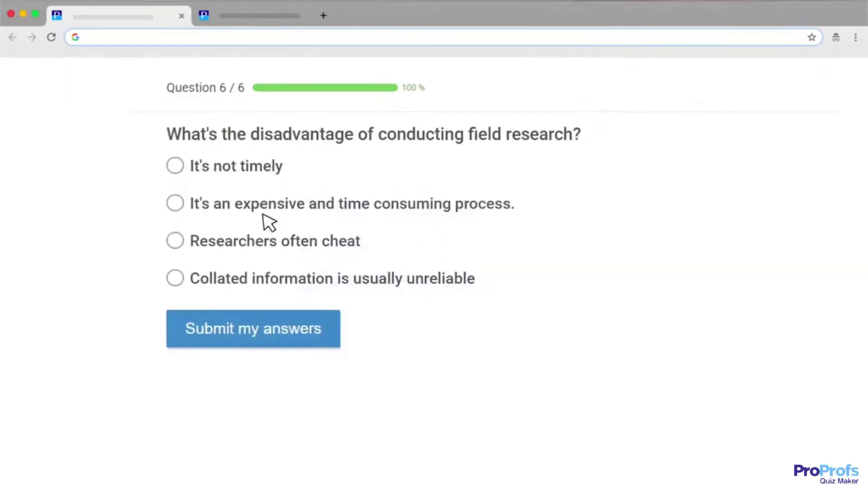
left_click(174, 203)
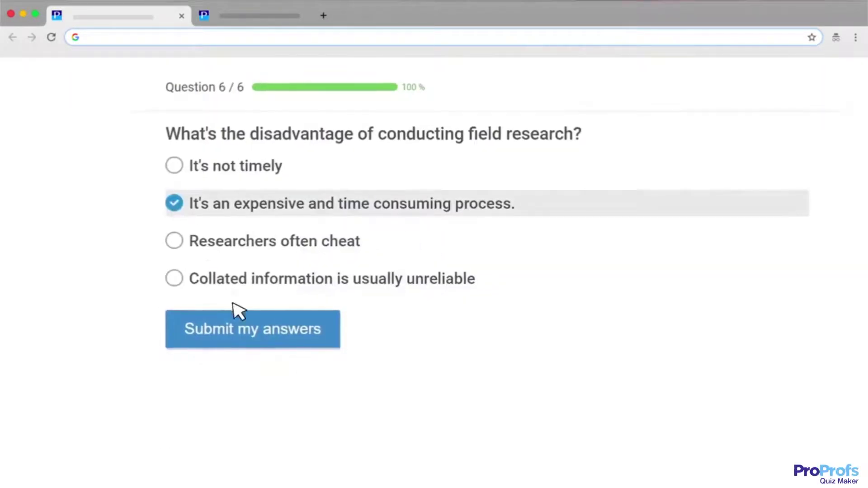
Submit the quiz answers and continue to the certificate and score summary.
left_click(248, 329)
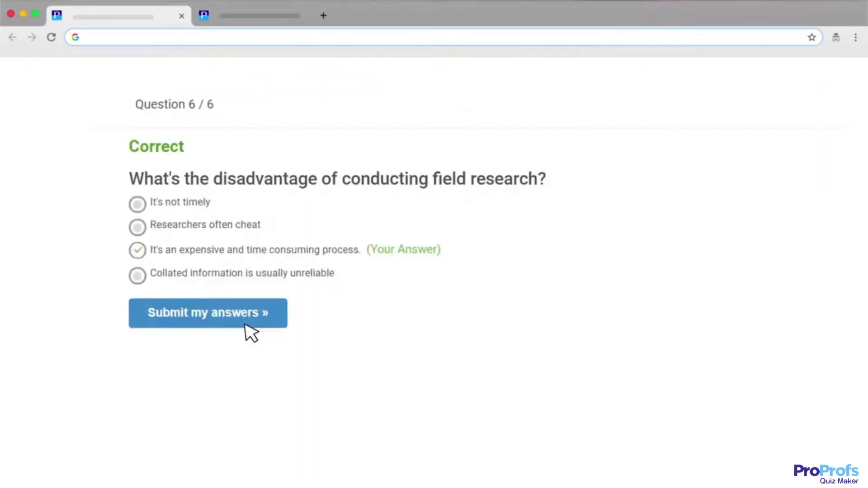
left_click(200, 312)
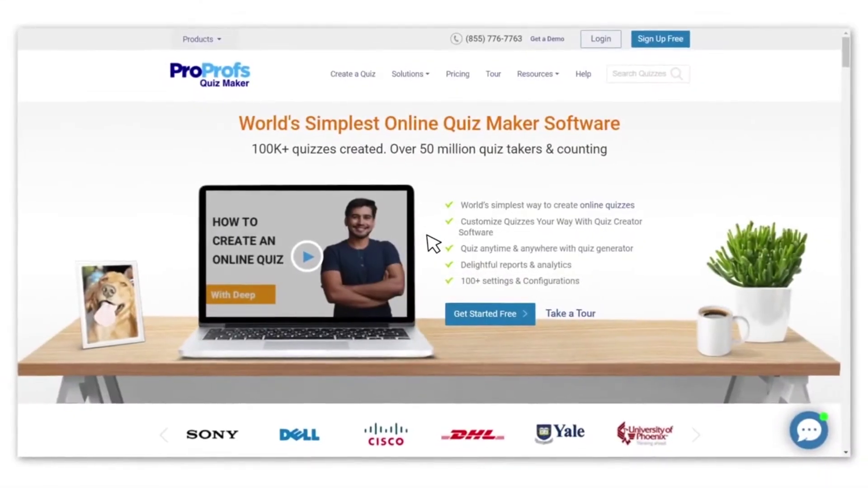
Start the free account sign-up via Sign Up Free.
left_click(658, 39)
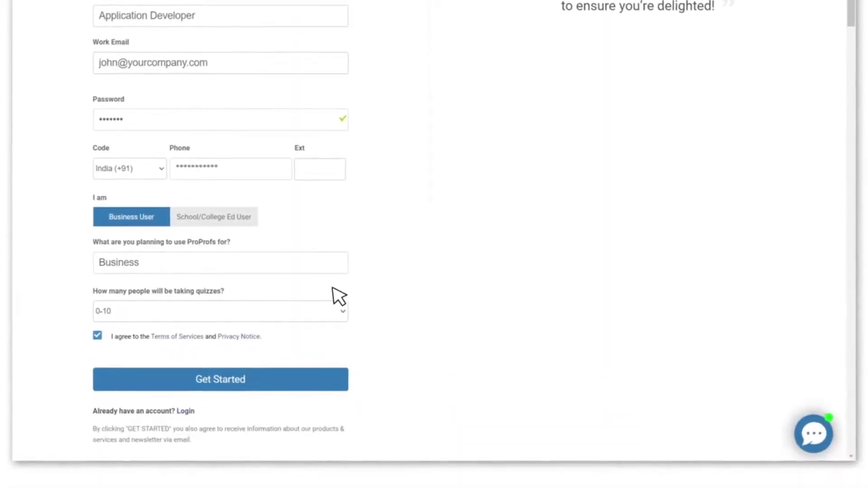